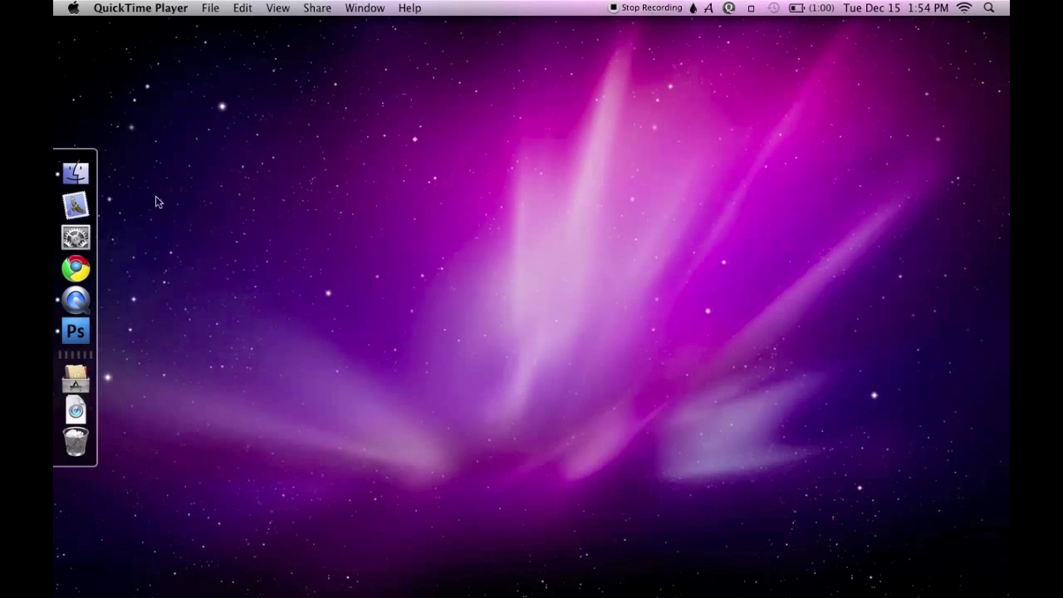
# Bring demo.psd to the front in Photoshop and turn on Inklet trackpad drawing with Control-Option-I
pyautogui.click(75, 332)
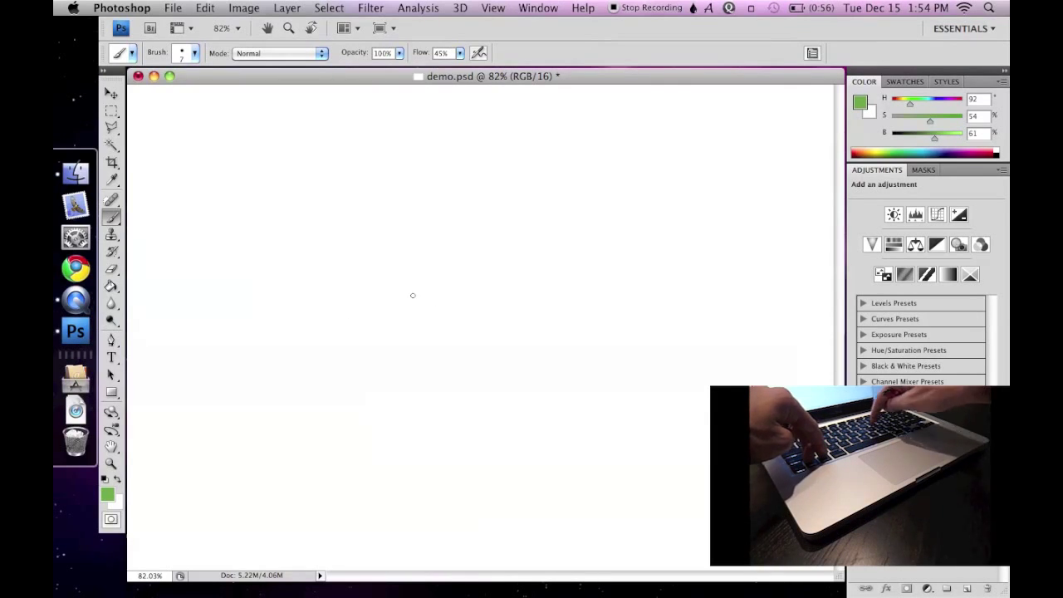
pyautogui.hotkey('ctrl', 'alt', 'i')
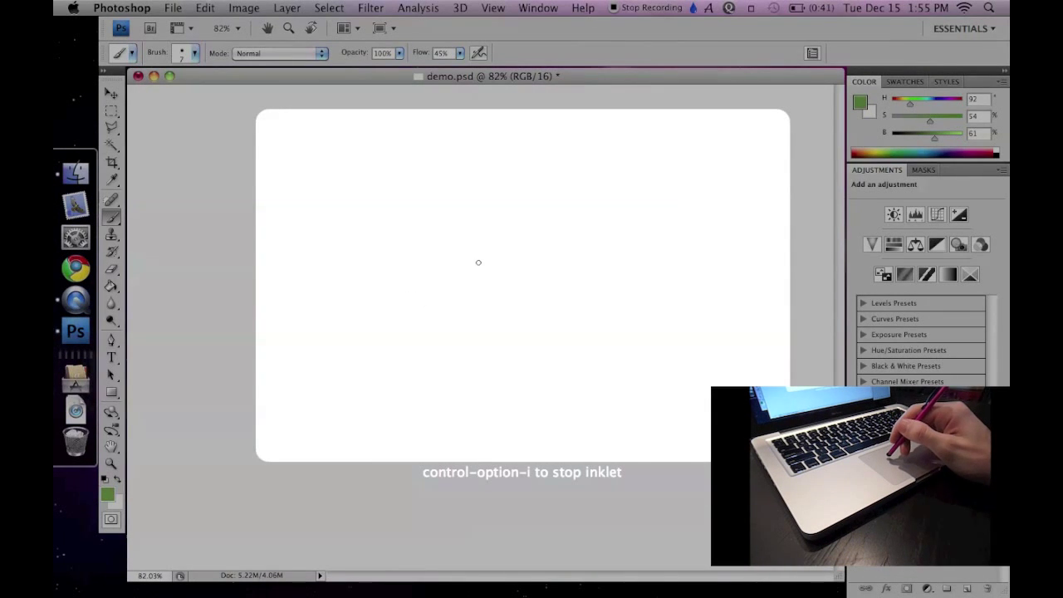
# Paint a green loop, a zigzag at the upper right and two long horizontal lines
pyautogui.moveTo(412, 218)
pyautogui.mouseDown()
pyautogui.moveTo(464, 222)
pyautogui.moveTo(442, 215)
pyautogui.moveTo(425, 262)
pyautogui.moveTo(436, 271)
pyautogui.moveTo(481, 245)
pyautogui.moveTo(470, 264)
pyautogui.moveTo(506, 270)
pyautogui.moveTo(488, 302)
pyautogui.moveTo(518, 288)
pyautogui.mouseUp()
pyautogui.moveTo(566, 207)
pyautogui.mouseDown()
pyautogui.moveTo(548, 230)
pyautogui.moveTo(580, 263)
pyautogui.mouseUp()
pyautogui.moveTo(396, 372); pyautogui.dragTo(658, 371)
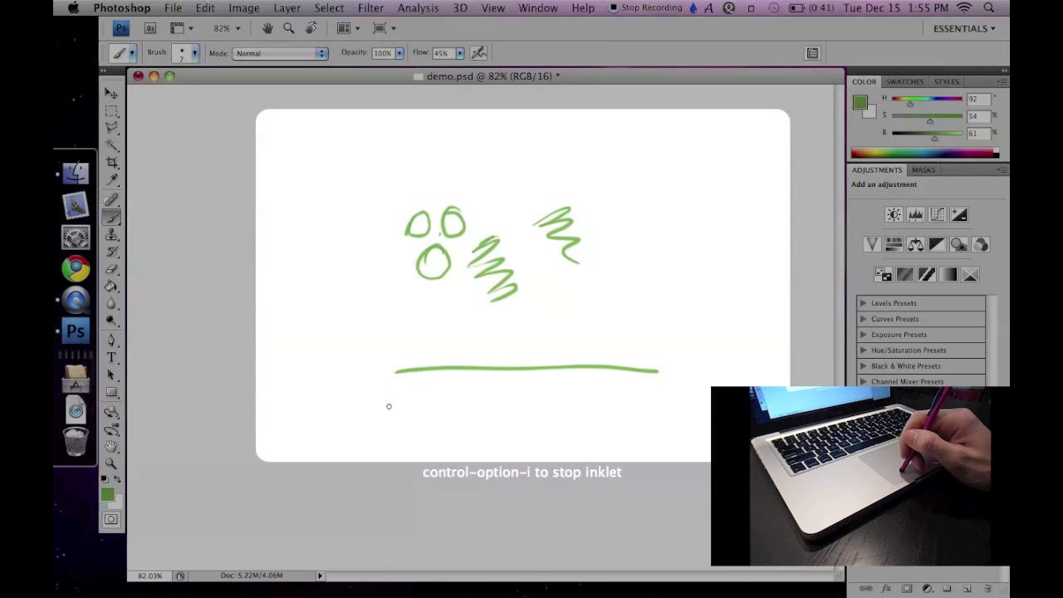
pyautogui.moveTo(398, 407); pyautogui.dragTo(640, 403)
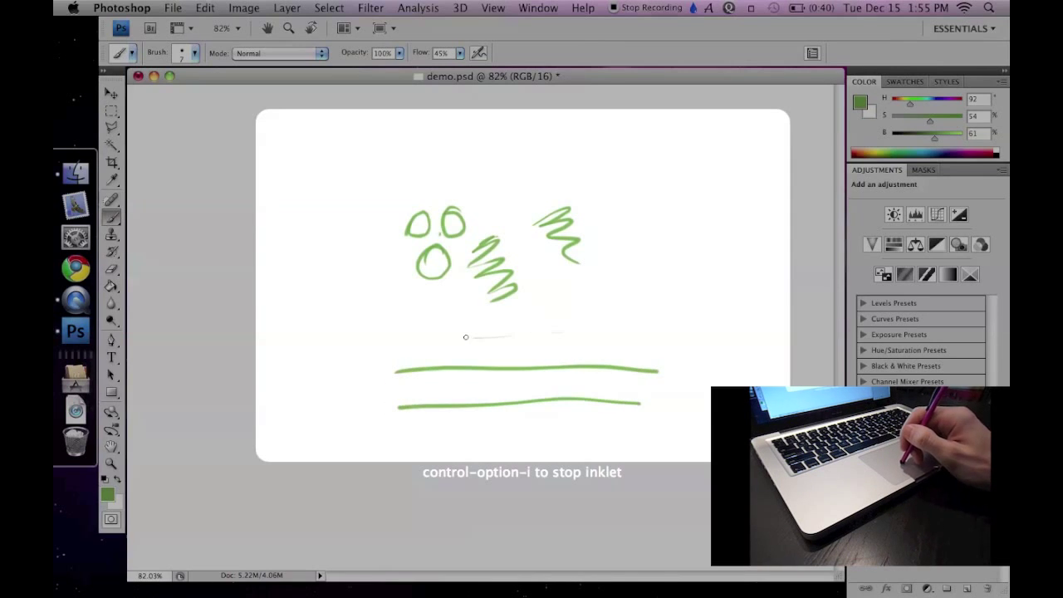
# Cross the horizontals with three vertical lines, add sloped top edges, and hatch two middle cells
pyautogui.moveTo(462, 333); pyautogui.dragTo(463, 440)
pyautogui.moveTo(549, 307); pyautogui.dragTo(554, 441)
pyautogui.moveTo(585, 306)
pyautogui.mouseDown()
pyautogui.moveTo(619, 293)
pyautogui.moveTo(639, 442)
pyautogui.mouseUp()
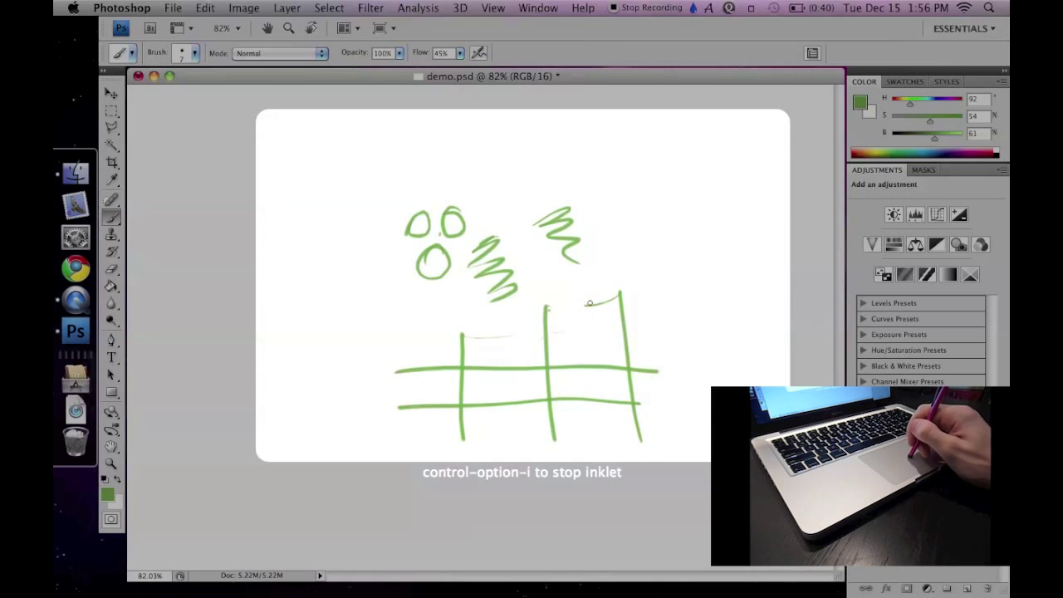
pyautogui.moveTo(549, 308); pyautogui.dragTo(610, 297)
pyautogui.moveTo(474, 336); pyautogui.dragTo(546, 307)
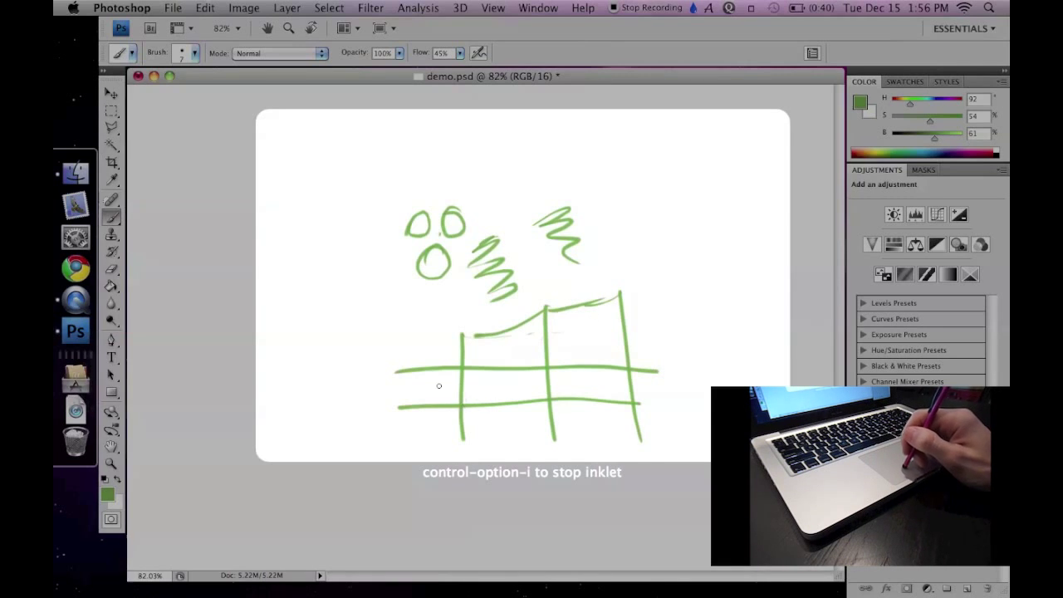
pyautogui.moveTo(398, 338); pyautogui.dragTo(461, 335)
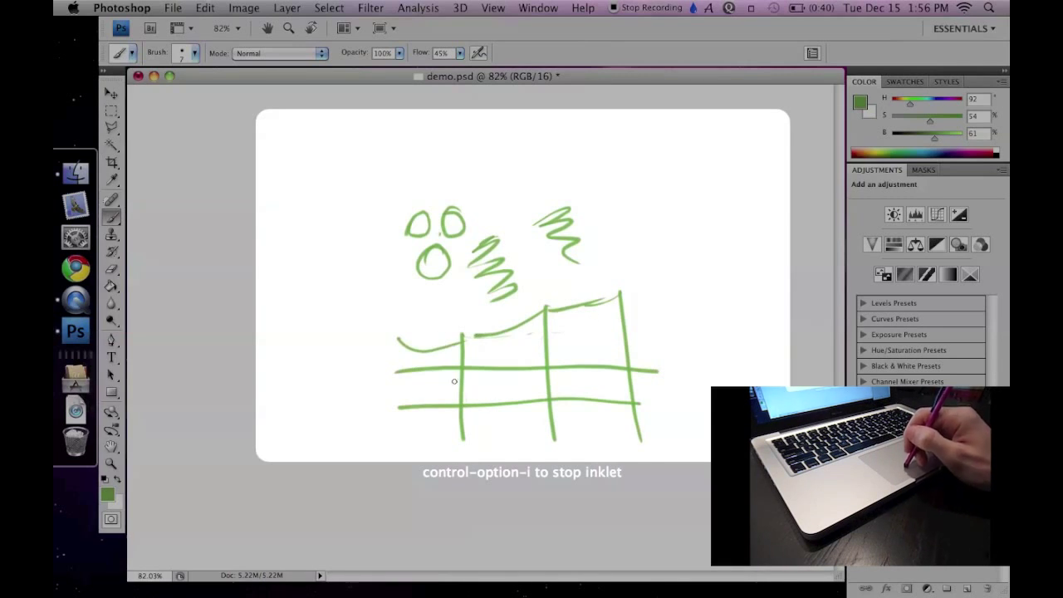
pyautogui.moveTo(397, 376)
pyautogui.mouseDown()
pyautogui.moveTo(424, 372)
pyautogui.moveTo(412, 398)
pyautogui.moveTo(455, 389)
pyautogui.mouseUp()
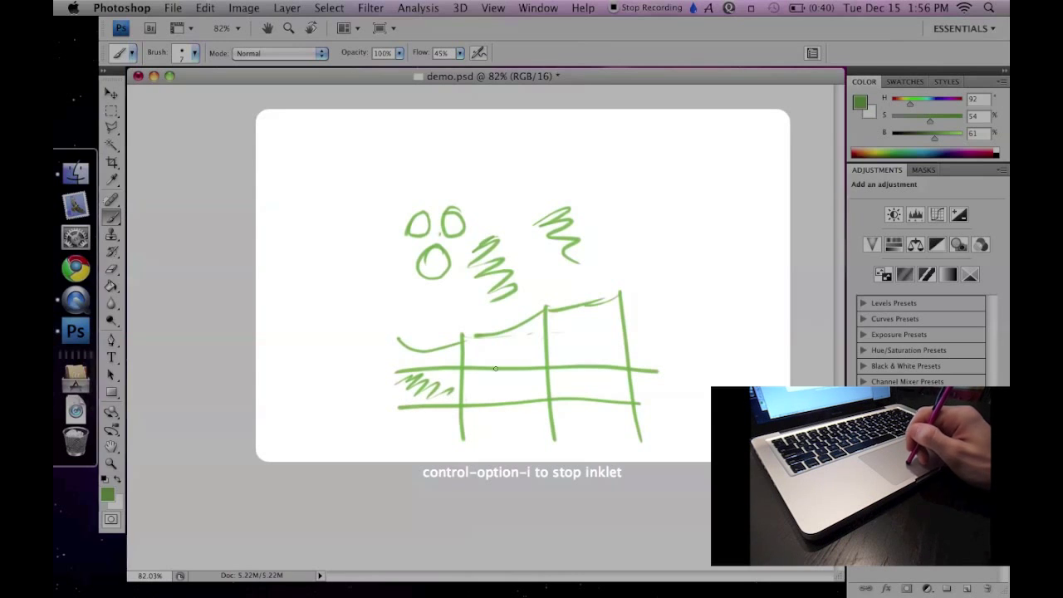
pyautogui.moveTo(563, 381)
pyautogui.mouseDown()
pyautogui.moveTo(609, 382)
pyautogui.moveTo(627, 397)
pyautogui.mouseUp()
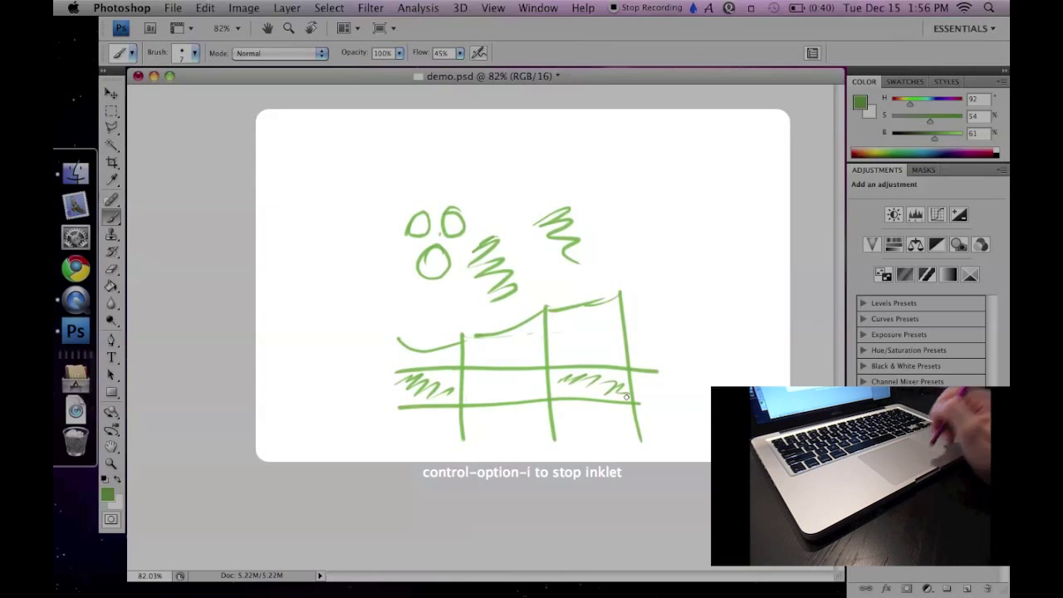
# Erase every green sketch with the Eraser (E), then return to the Brush (B)
pyautogui.press('e')
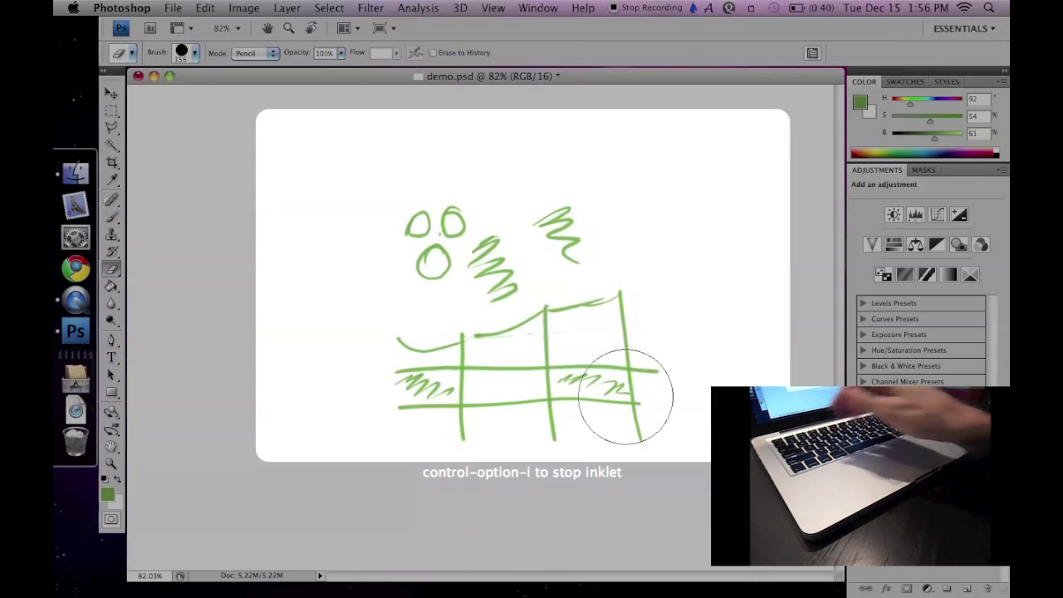
pyautogui.moveTo(629, 404)
pyautogui.mouseDown()
pyautogui.moveTo(534, 230)
pyautogui.moveTo(453, 281)
pyautogui.moveTo(463, 406)
pyautogui.moveTo(548, 427)
pyautogui.moveTo(570, 261)
pyautogui.moveTo(585, 322)
pyautogui.mouseUp()
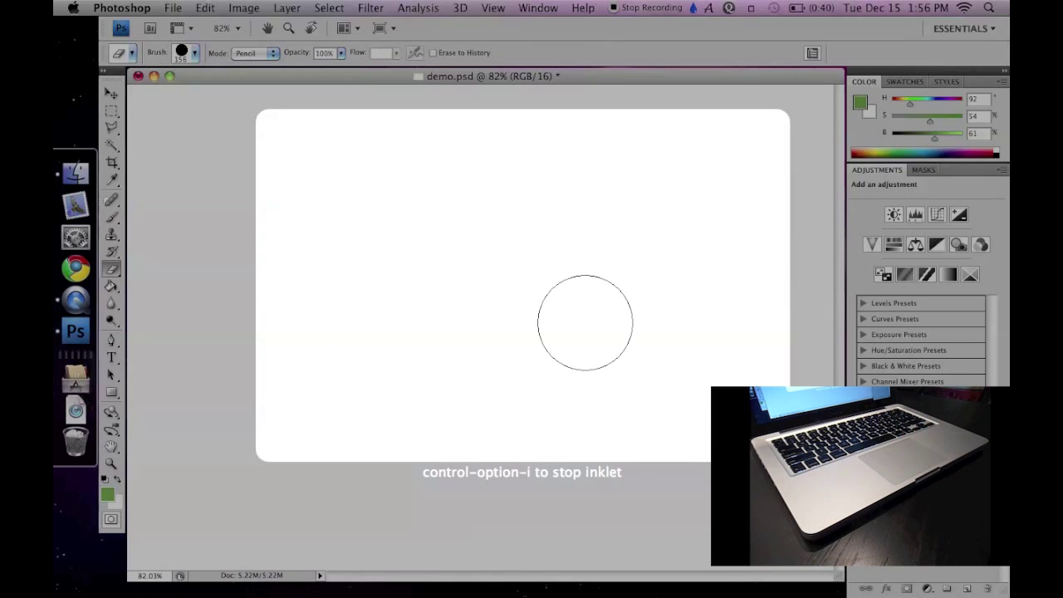
pyautogui.press('b')
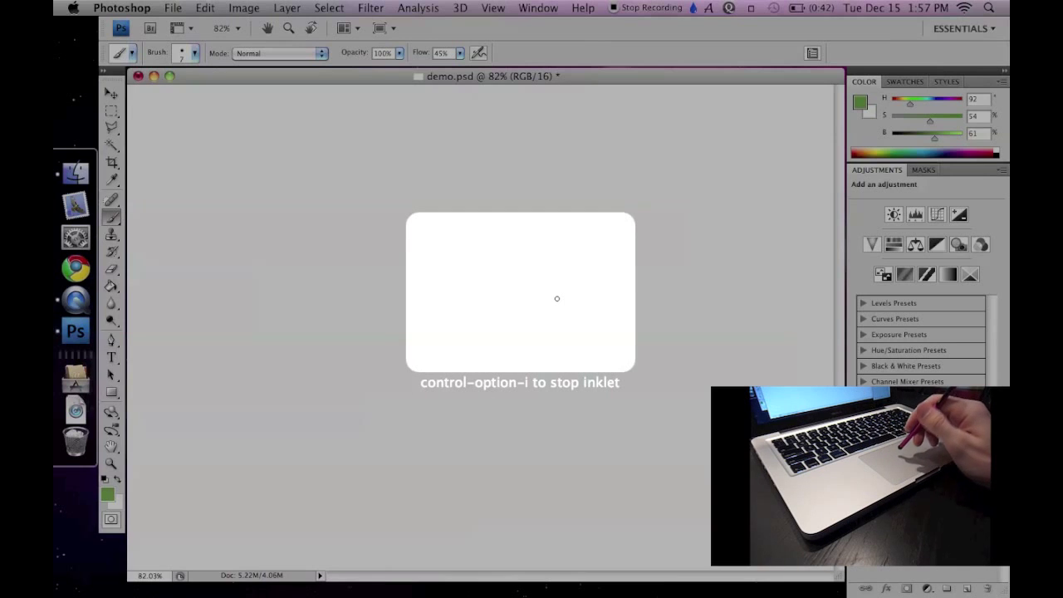
# Draw a green eye inside a round head, then a second face with body, arms and legs
pyautogui.moveTo(499, 278); pyautogui.dragTo(532, 286)
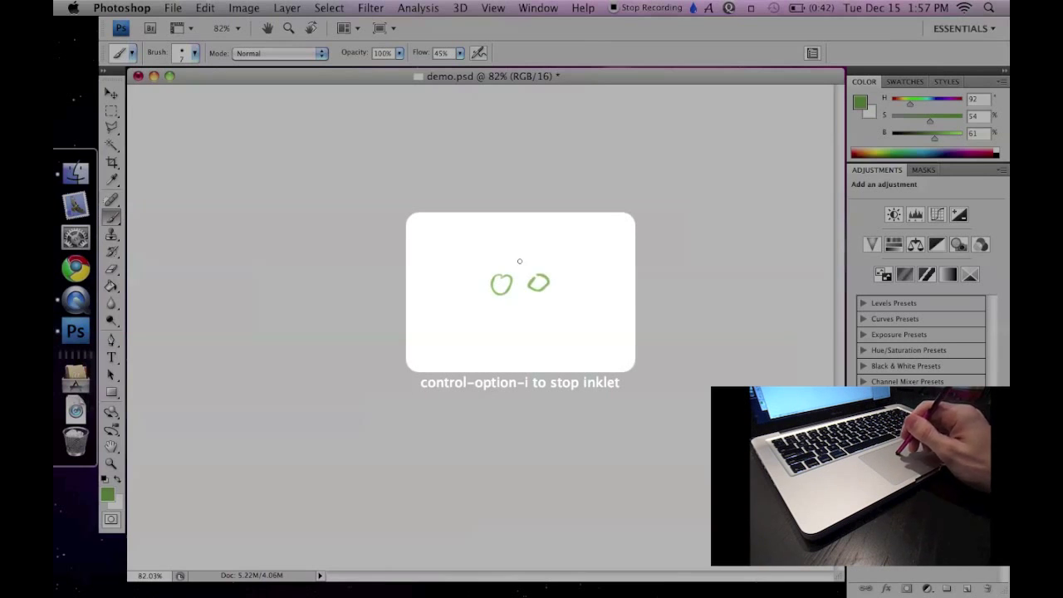
pyautogui.moveTo(508, 250)
pyautogui.mouseDown()
pyautogui.moveTo(482, 299)
pyautogui.moveTo(530, 303)
pyautogui.moveTo(546, 277)
pyautogui.moveTo(497, 252)
pyautogui.mouseUp()
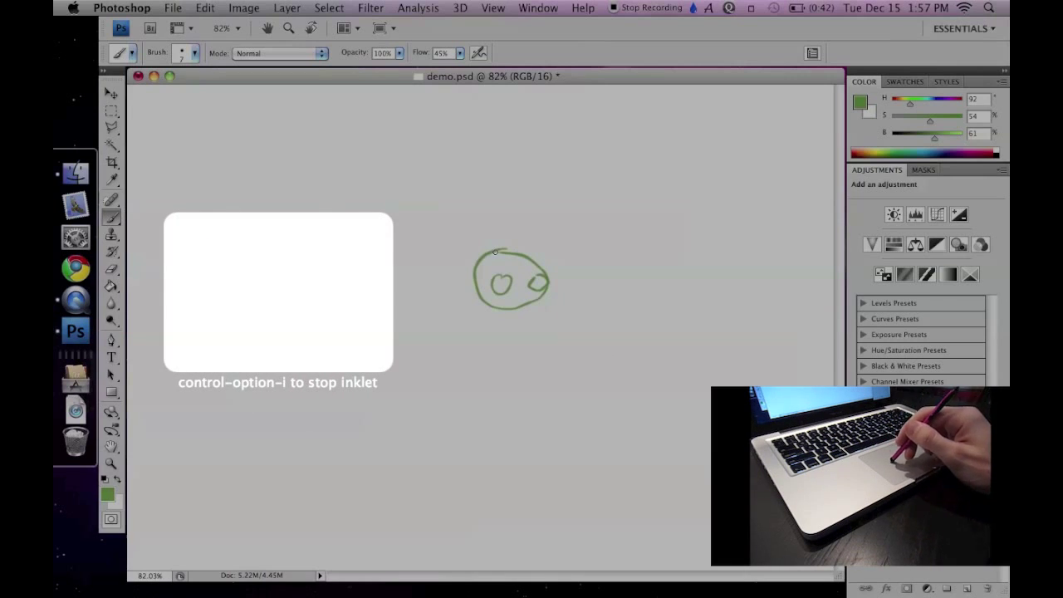
pyautogui.moveTo(229, 286)
pyautogui.mouseDown()
pyautogui.moveTo(261, 291)
pyautogui.moveTo(260, 270)
pyautogui.moveTo(230, 284)
pyautogui.moveTo(222, 302)
pyautogui.moveTo(254, 315)
pyautogui.moveTo(283, 284)
pyautogui.moveTo(243, 270)
pyautogui.mouseUp()
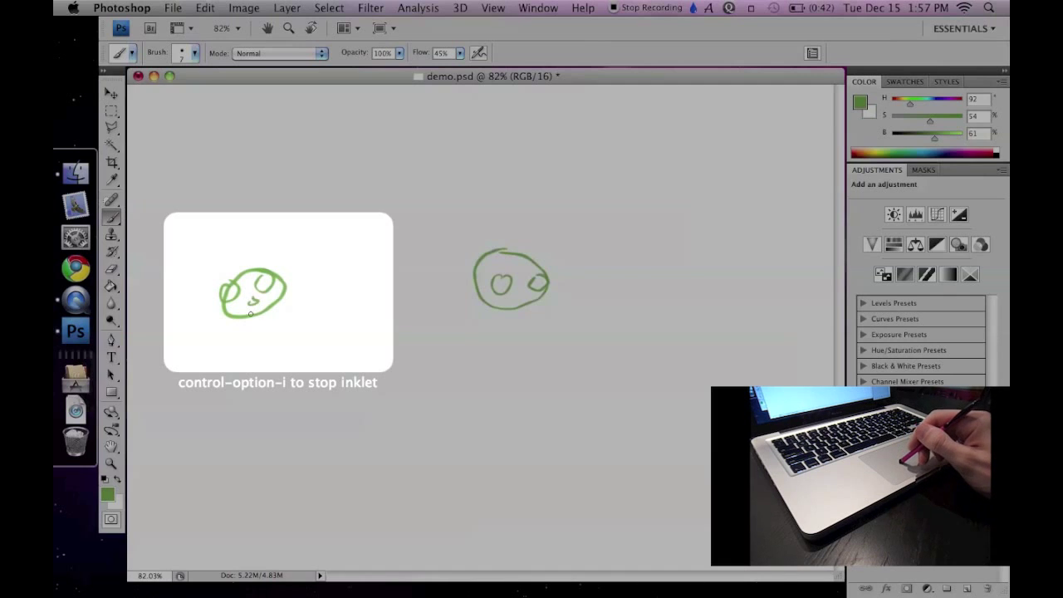
pyautogui.moveTo(234, 340)
pyautogui.mouseDown()
pyautogui.moveTo(289, 309)
pyautogui.moveTo(309, 336)
pyautogui.mouseUp()
pyautogui.moveTo(237, 341); pyautogui.dragTo(255, 363)
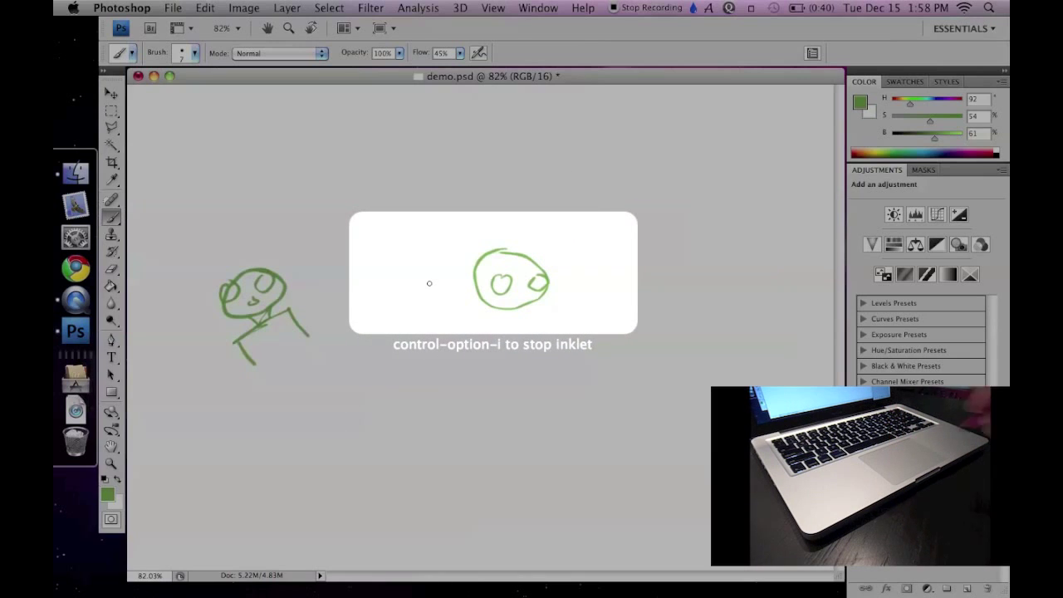
# Scribble green speed streaks across the right-hand face, then start setting a new Inklet workspace
pyautogui.moveTo(374, 264)
pyautogui.mouseDown()
pyautogui.moveTo(557, 295)
pyautogui.moveTo(583, 272)
pyautogui.moveTo(519, 253)
pyautogui.moveTo(386, 289)
pyautogui.moveTo(419, 298)
pyautogui.moveTo(577, 301)
pyautogui.moveTo(495, 247)
pyautogui.moveTo(394, 259)
pyautogui.mouseUp()
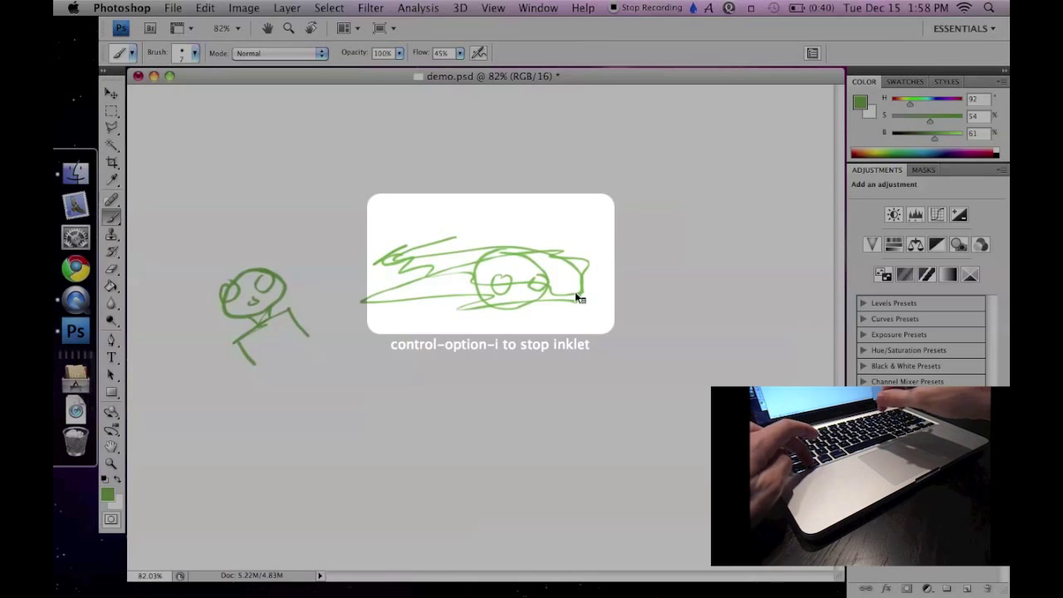
pyautogui.hotkey('ctrl', 'alt', 'i')
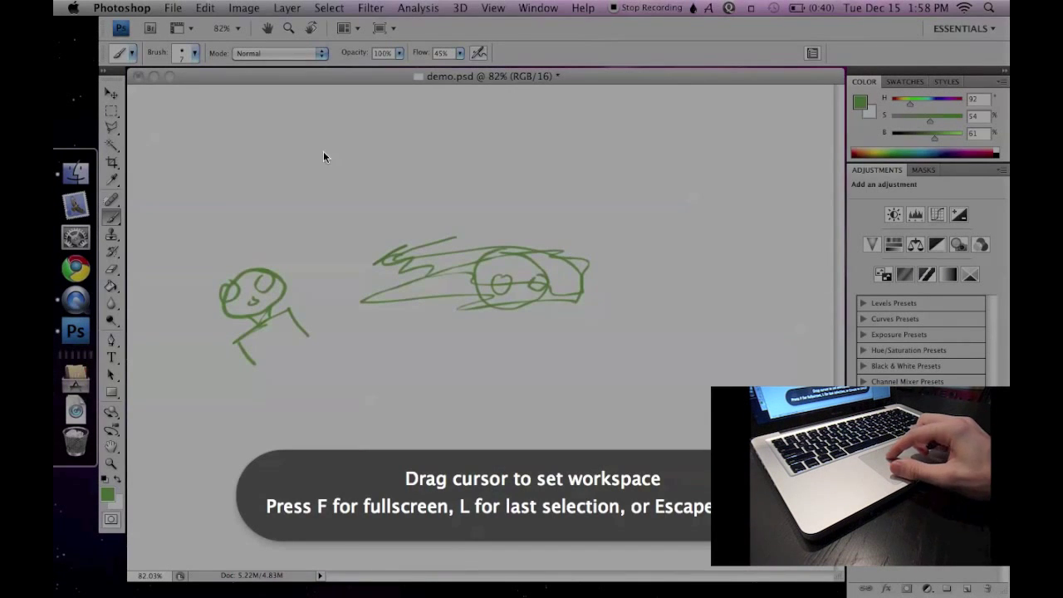
# Define a larger Inklet drawing area over the canvas and close the pad overlay
pyautogui.moveTo(313, 152); pyautogui.dragTo(736, 415)
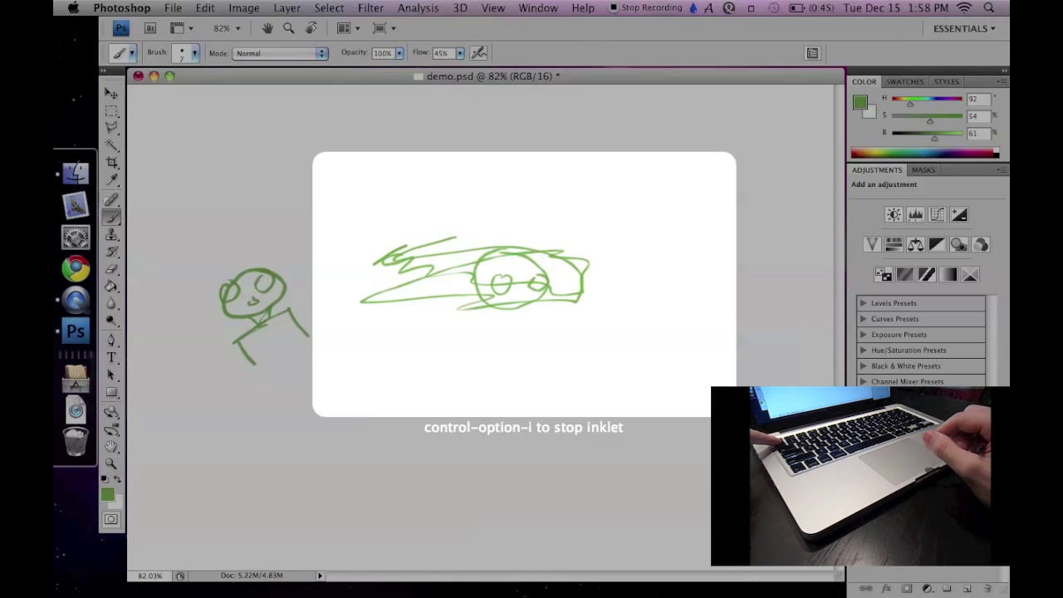
pyautogui.hotkey('ctrl', 'alt', 'i')
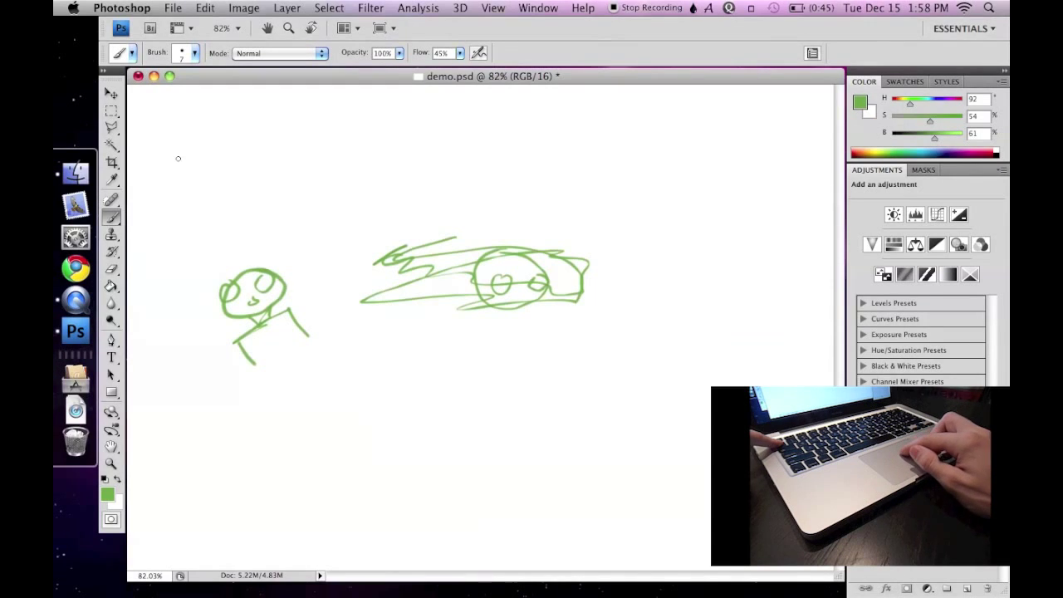
# Erase the green car sketch with the Eraser through Inklet
pyautogui.click(114, 270)
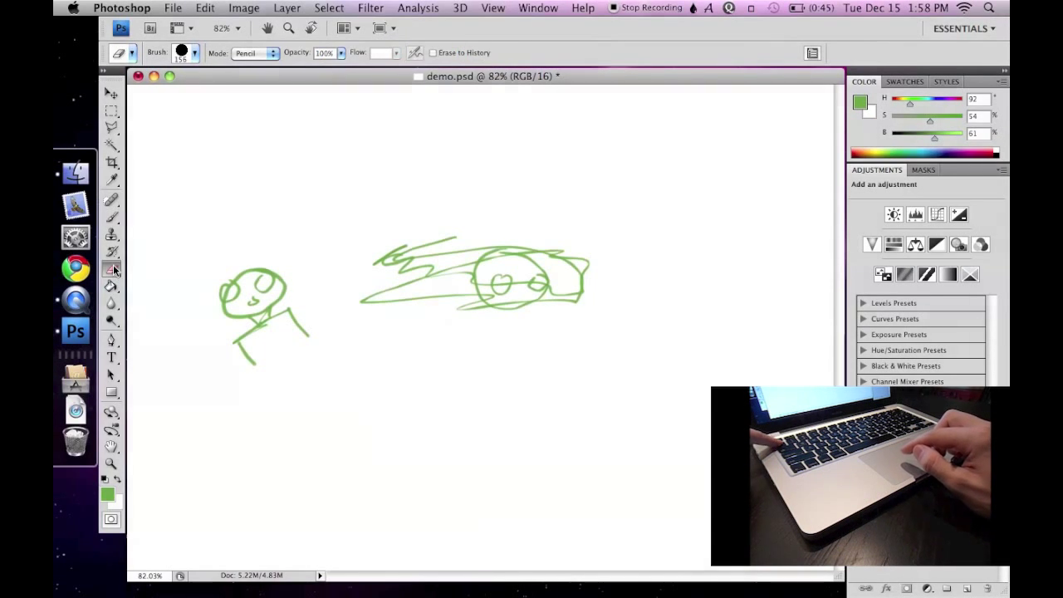
pyautogui.hotkey('ctrl', 'alt', 'i')
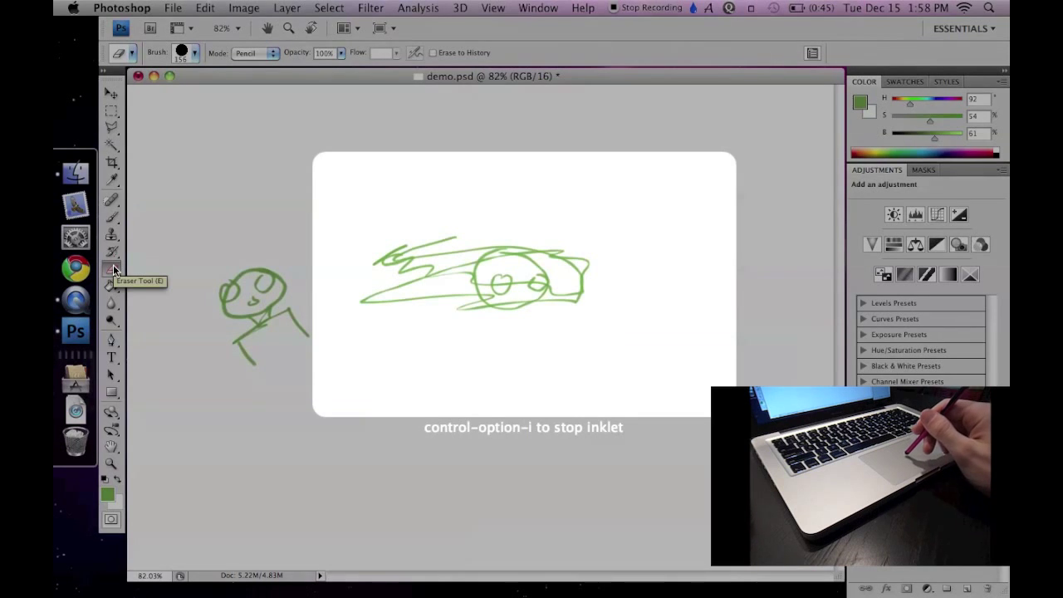
pyautogui.moveTo(629, 266)
pyautogui.mouseDown()
pyautogui.moveTo(464, 281)
pyautogui.moveTo(383, 265)
pyautogui.moveTo(385, 300)
pyautogui.mouseUp()
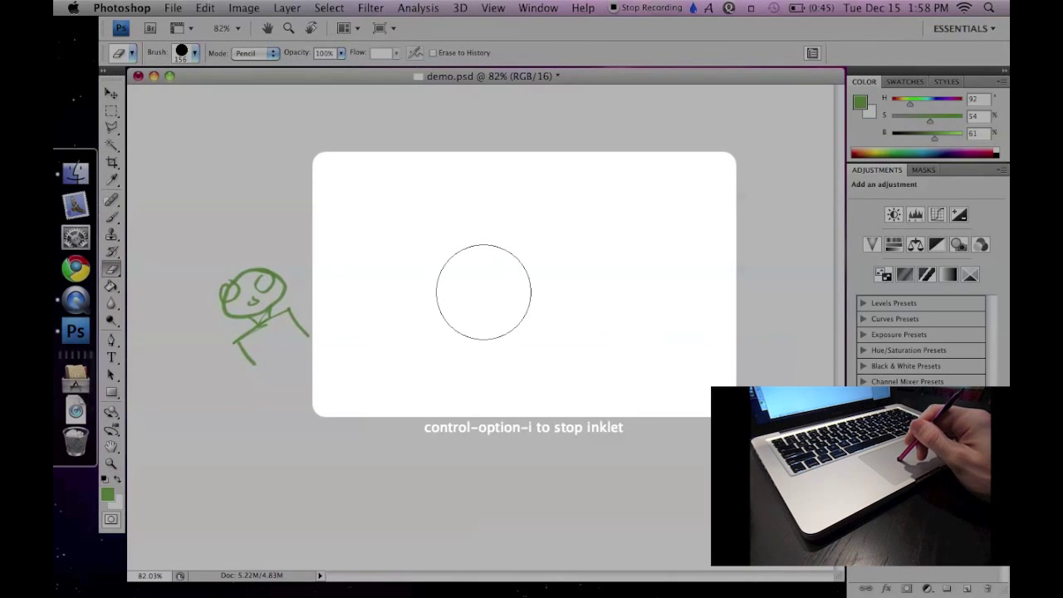
pyautogui.hotkey('ctrl', 'alt', 'i')
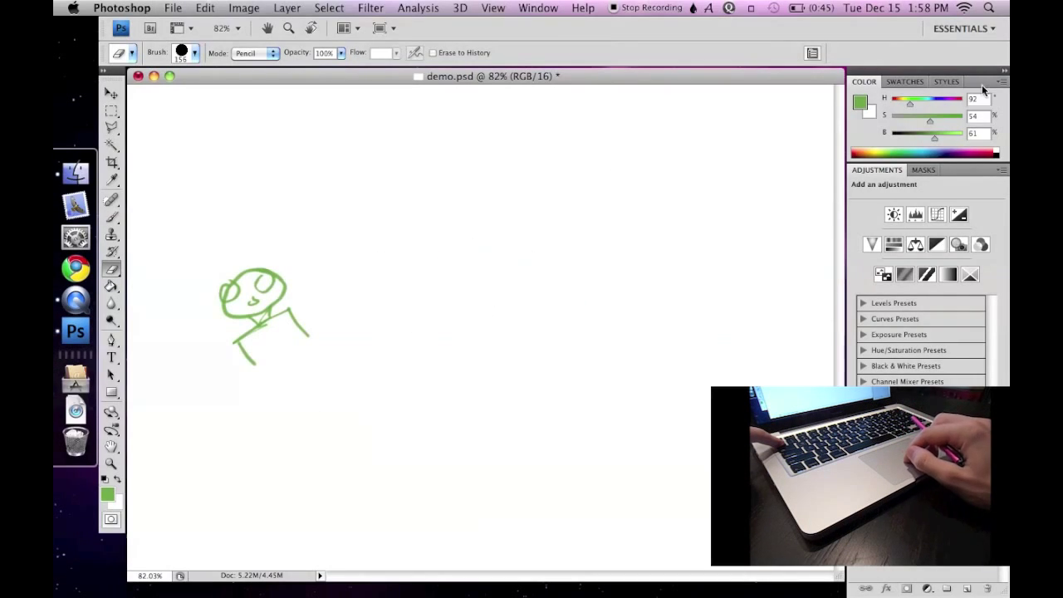
# Set the hue to 283 for purple and draw a looping Brush scribble mid-canvas
pyautogui.click(948, 103)
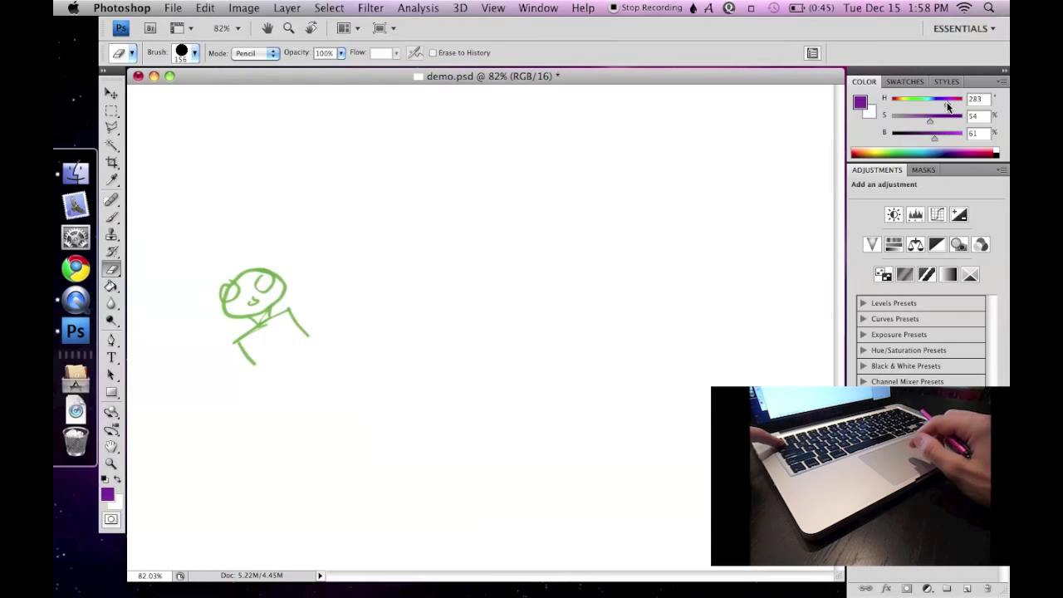
pyautogui.hotkey('ctrl', 'alt', 'i')
pyautogui.moveTo(465, 229); pyautogui.dragTo(466, 229)
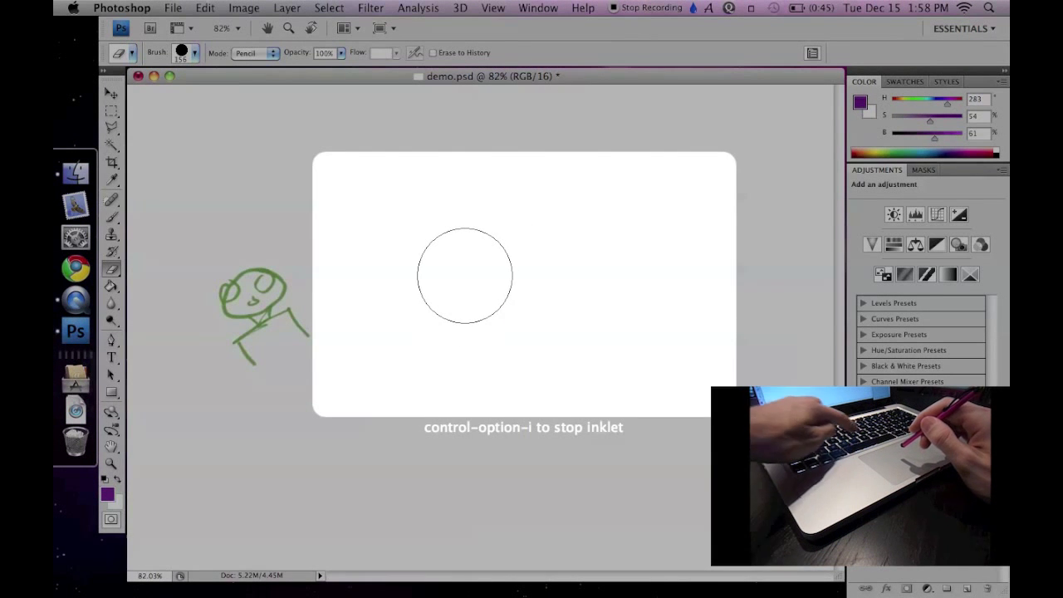
pyautogui.press('b')
pyautogui.moveTo(521, 248)
pyautogui.mouseDown()
pyautogui.moveTo(497, 295)
pyautogui.moveTo(522, 342)
pyautogui.moveTo(485, 244)
pyautogui.moveTo(541, 347)
pyautogui.mouseUp()
# Set the hue to 34 for brown and draw a zigzag down-right over the purple scribble
pyautogui.hotkey('ctrl', 'alt', 'i')
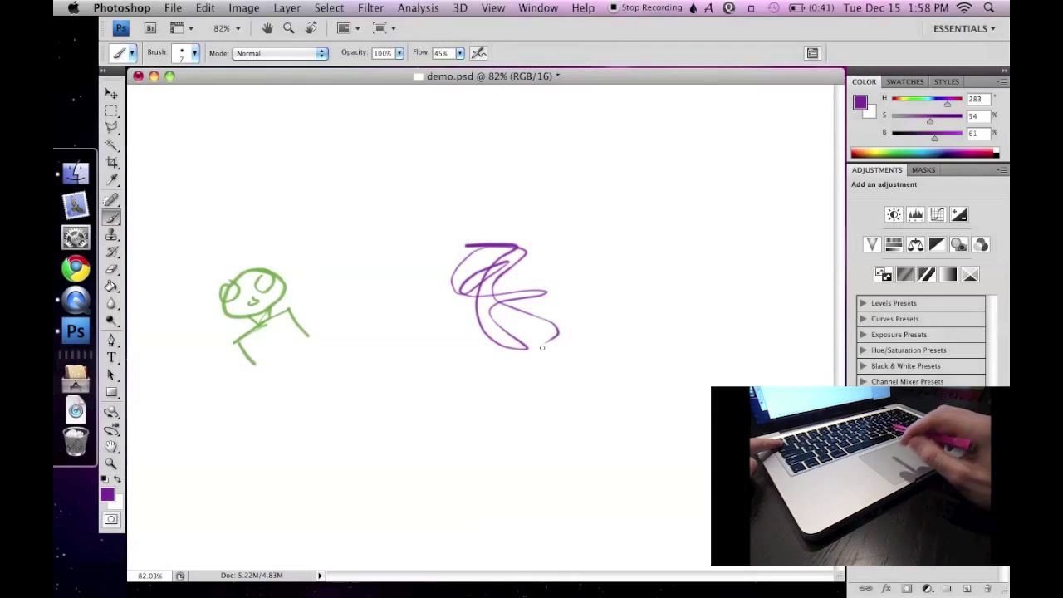
pyautogui.click(897, 101)
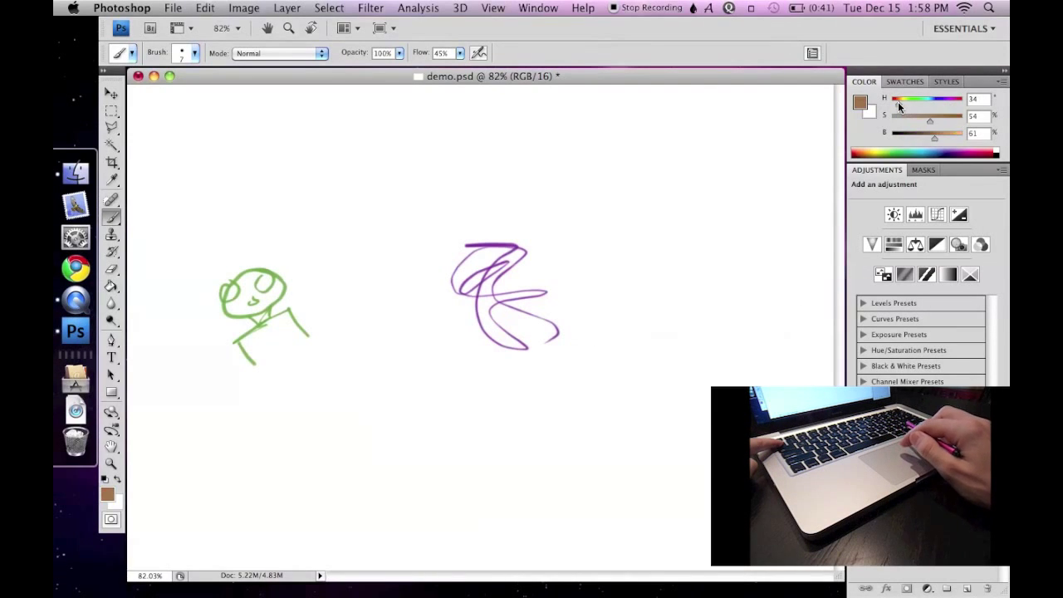
pyautogui.hotkey('ctrl', 'alt', 'i')
pyautogui.moveTo(505, 271)
pyautogui.mouseDown()
pyautogui.moveTo(548, 287)
pyautogui.moveTo(566, 345)
pyautogui.moveTo(611, 372)
pyautogui.mouseUp()
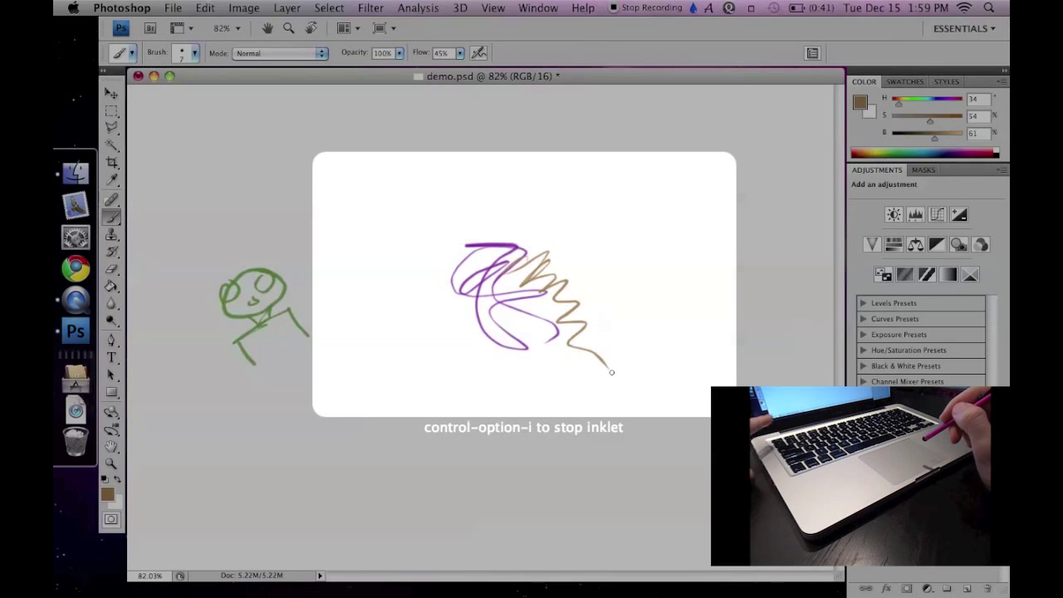
pyautogui.hotkey('ctrl', 'alt', 'i')
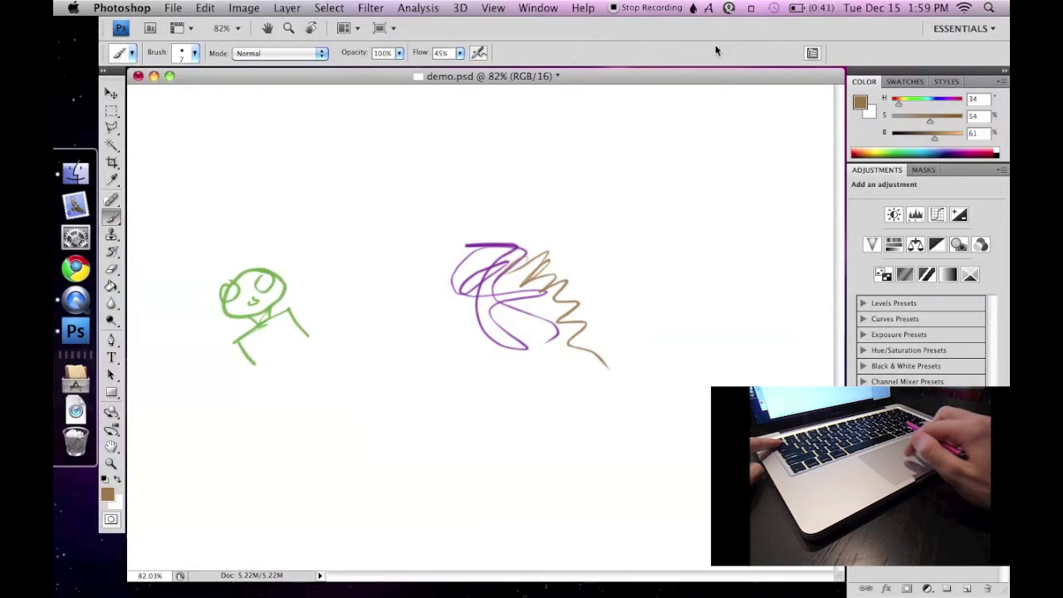
# Choose Stop Inklet from the Inklet menu-bar icon
pyautogui.click(695, 9)
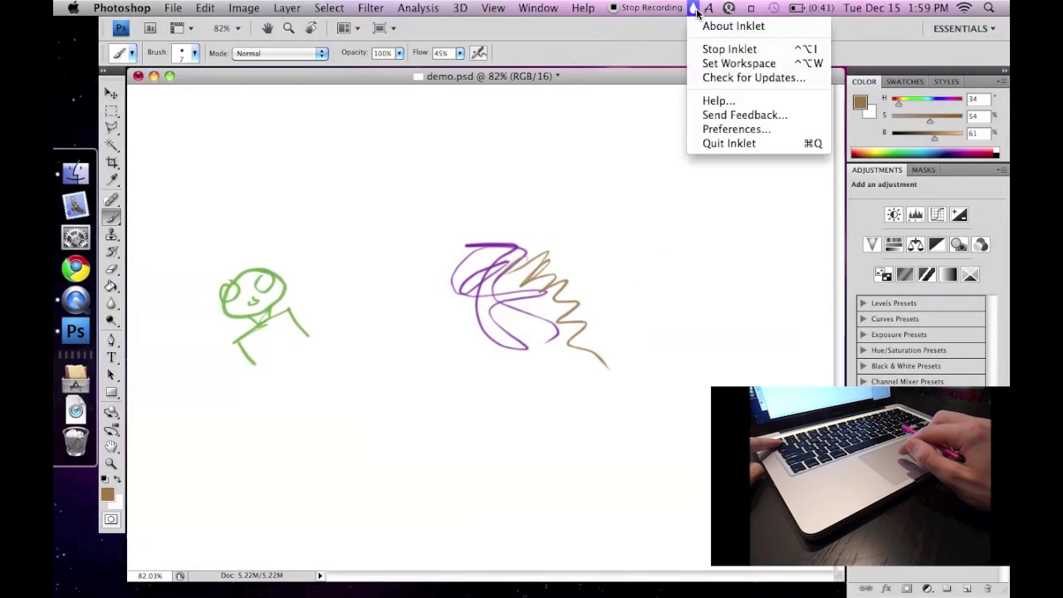
pyautogui.click(701, 51)
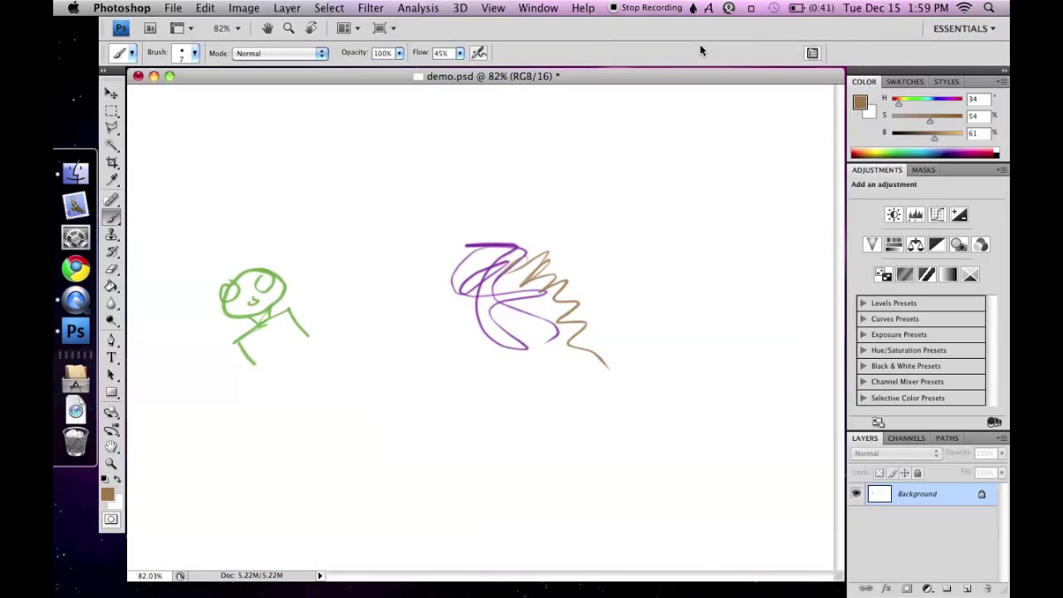